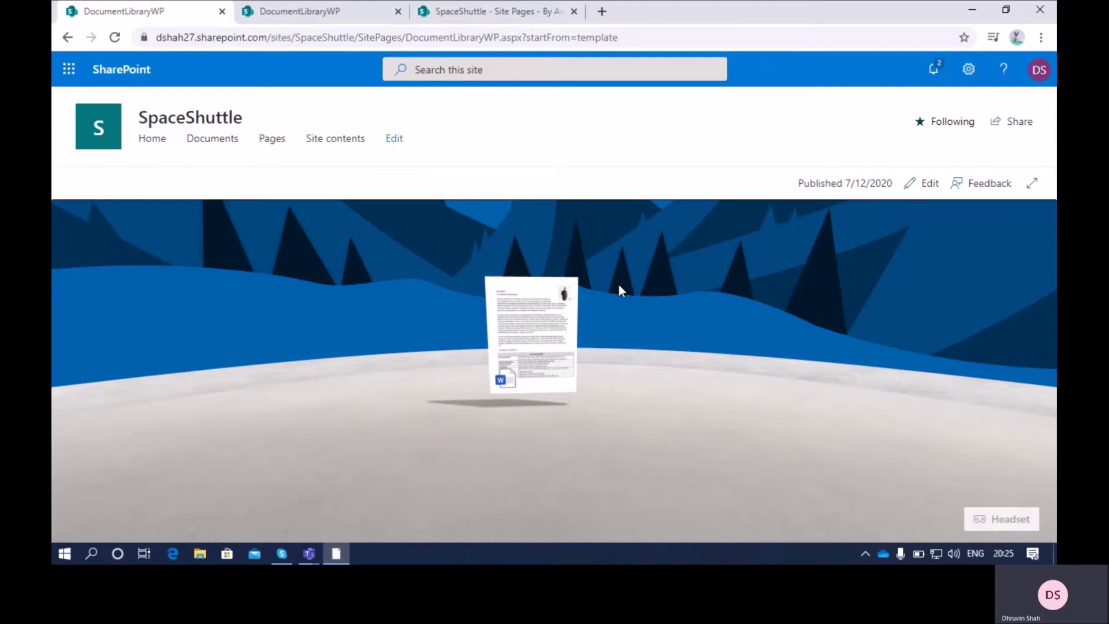
Create a new space named FileViewer from the SpaceShuttle site's home page
click(298, 11)
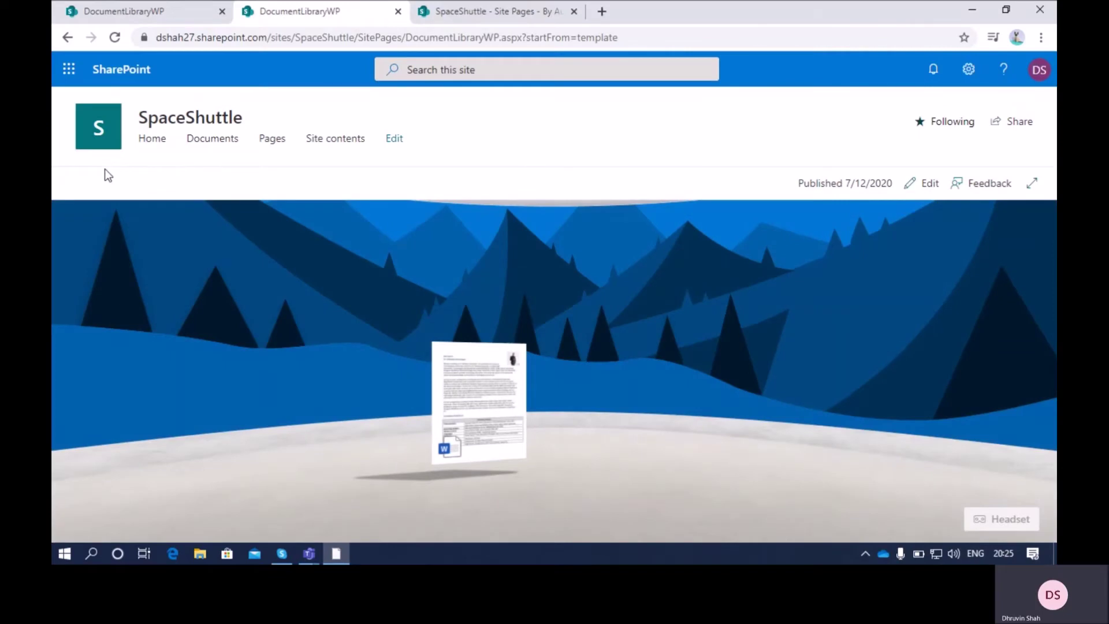
click(156, 140)
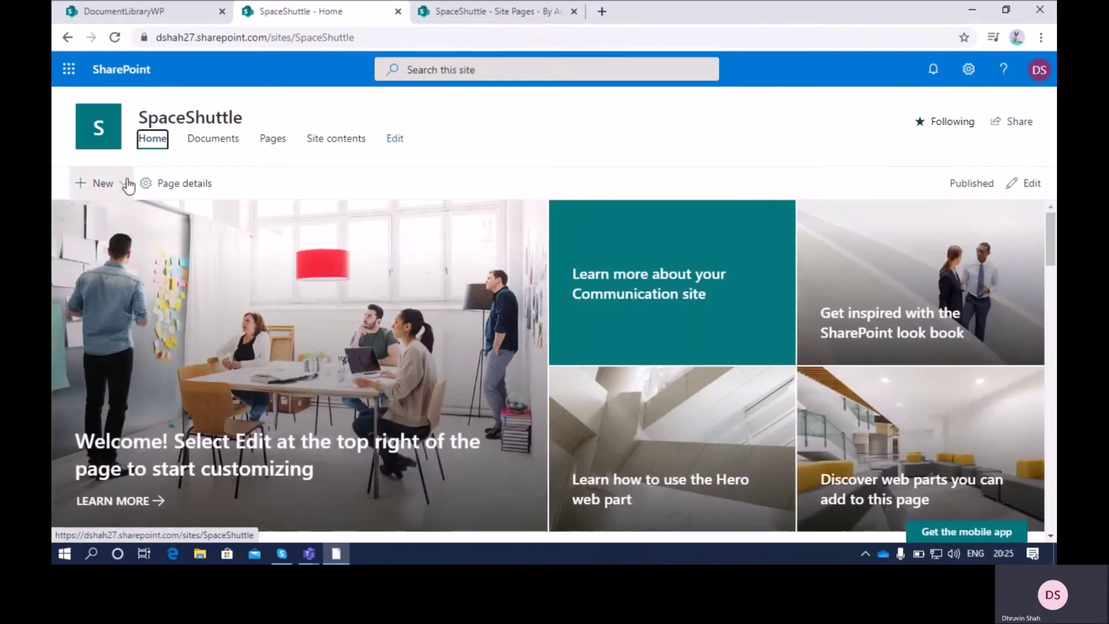
click(126, 183)
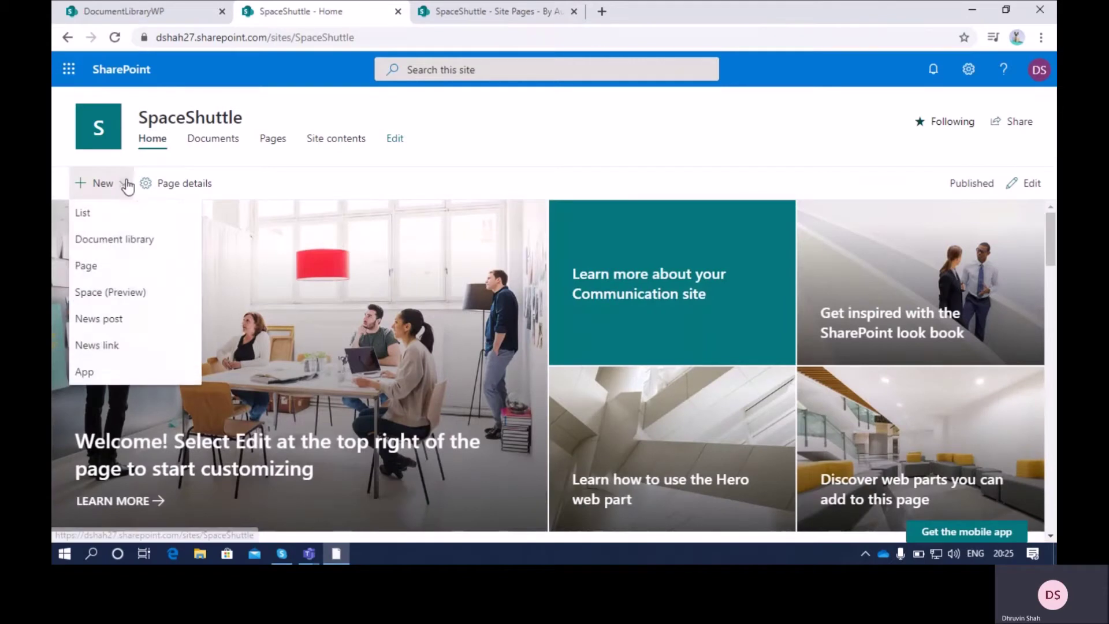
click(122, 293)
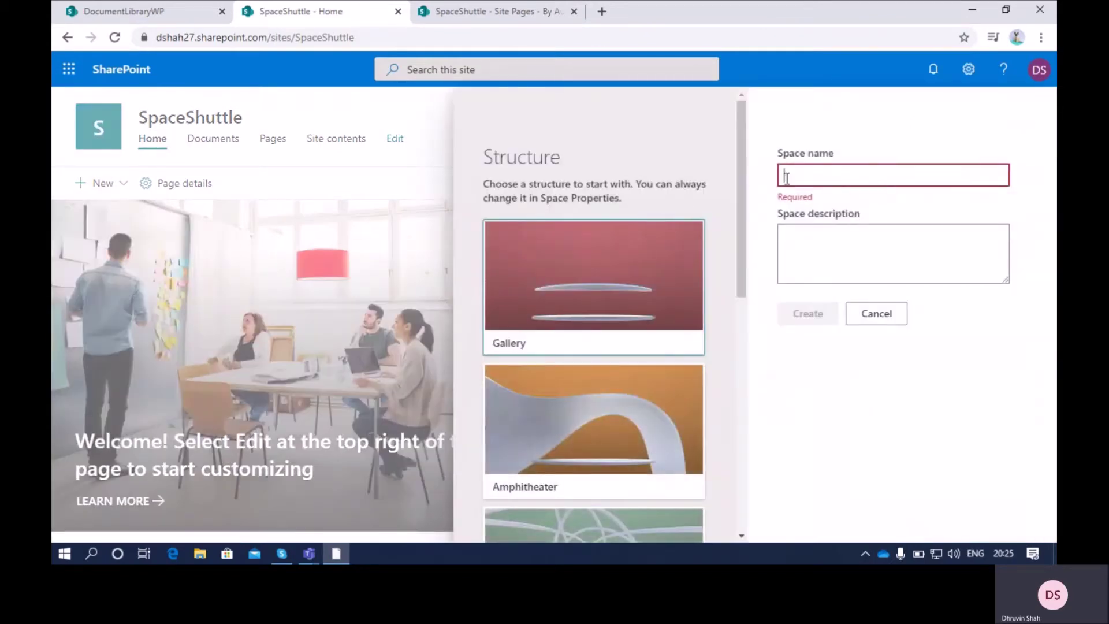
text(Glaci)
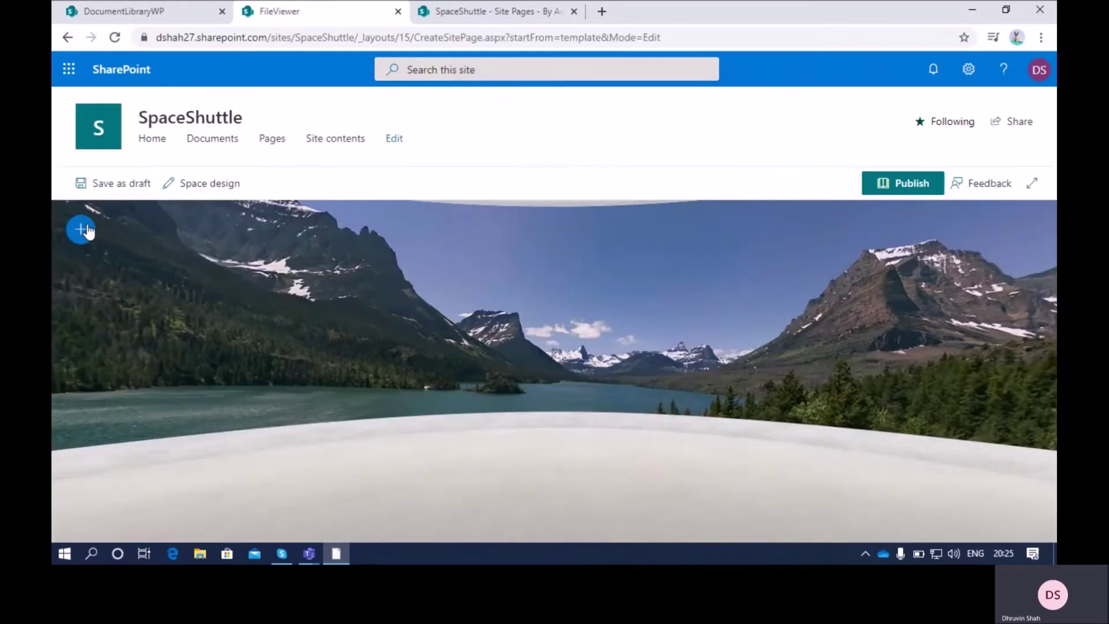
Add a File viewer web part and place it on the floor near the centre of the space
click(83, 230)
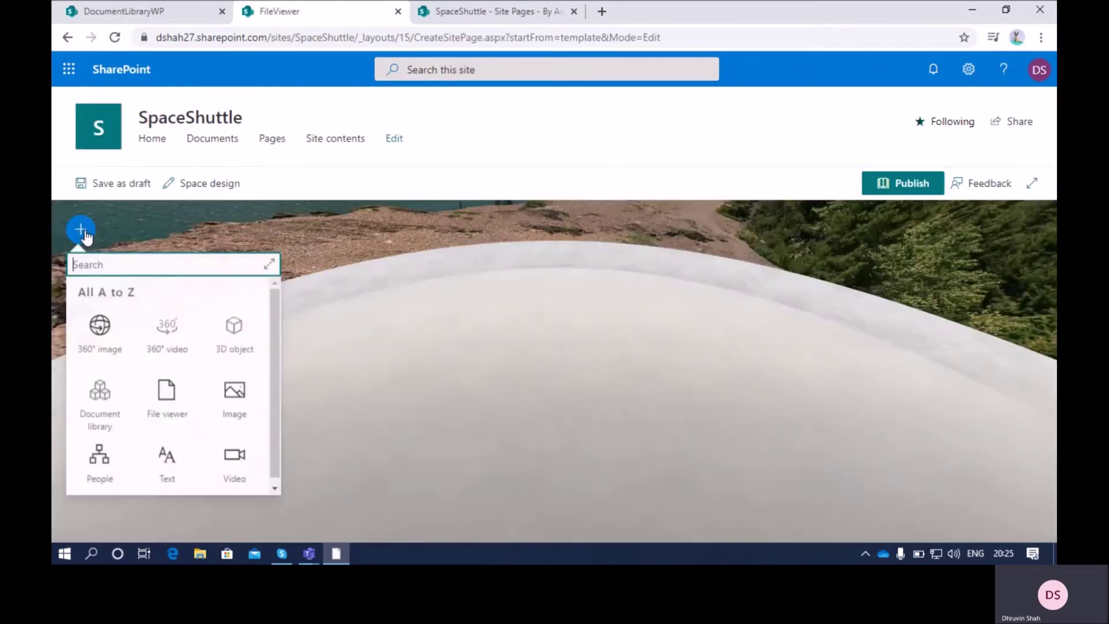
click(166, 402)
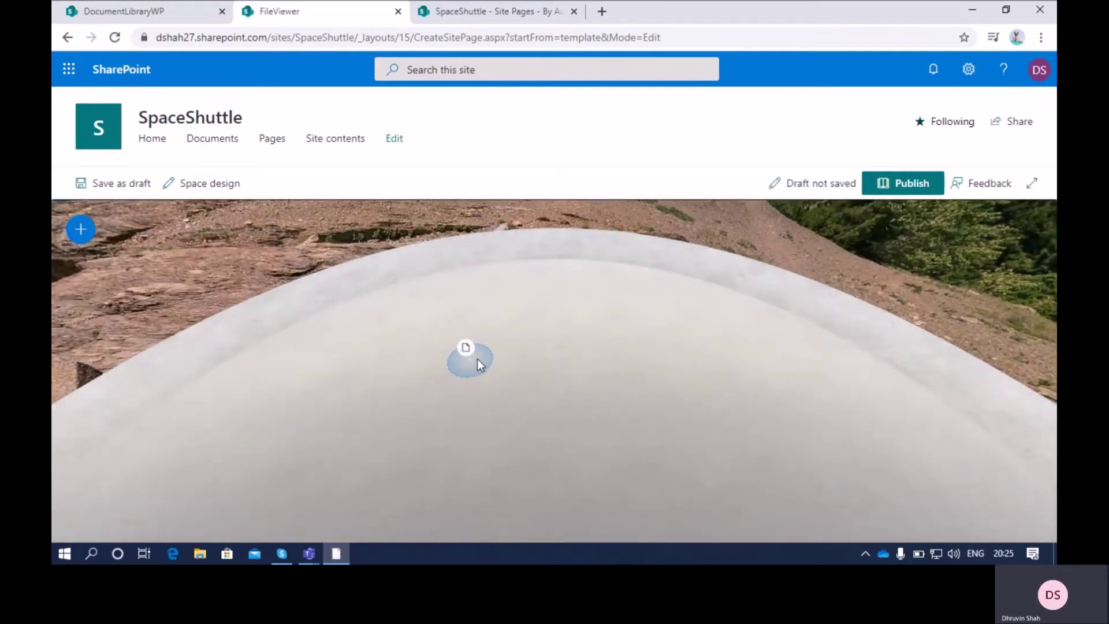
click(507, 355)
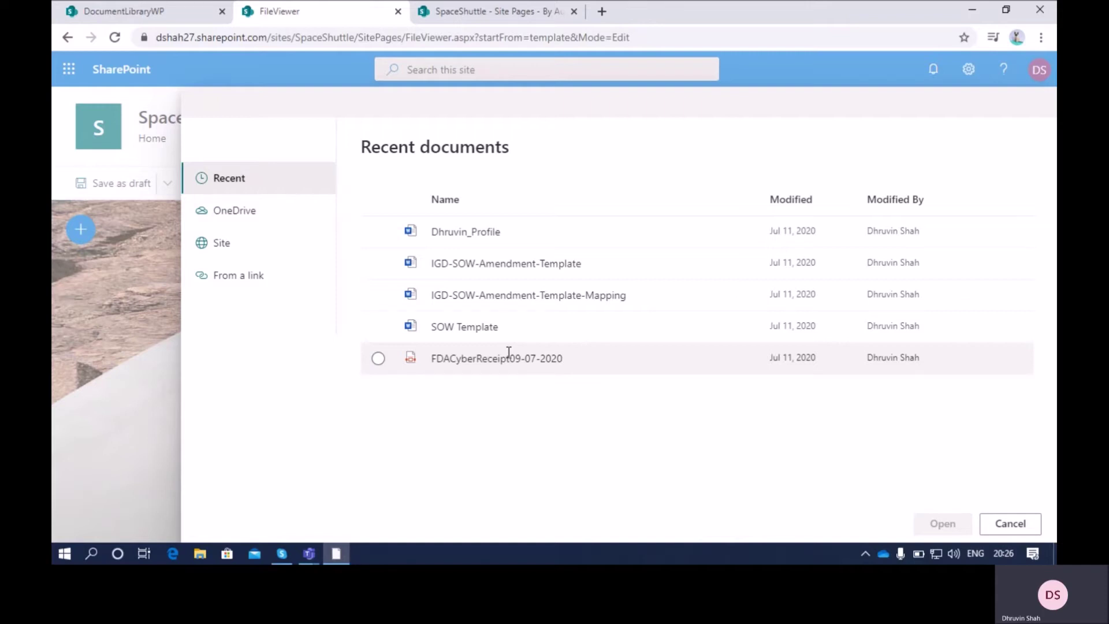
Load the profile Word document from the site's Documents library into the file viewer
click(259, 244)
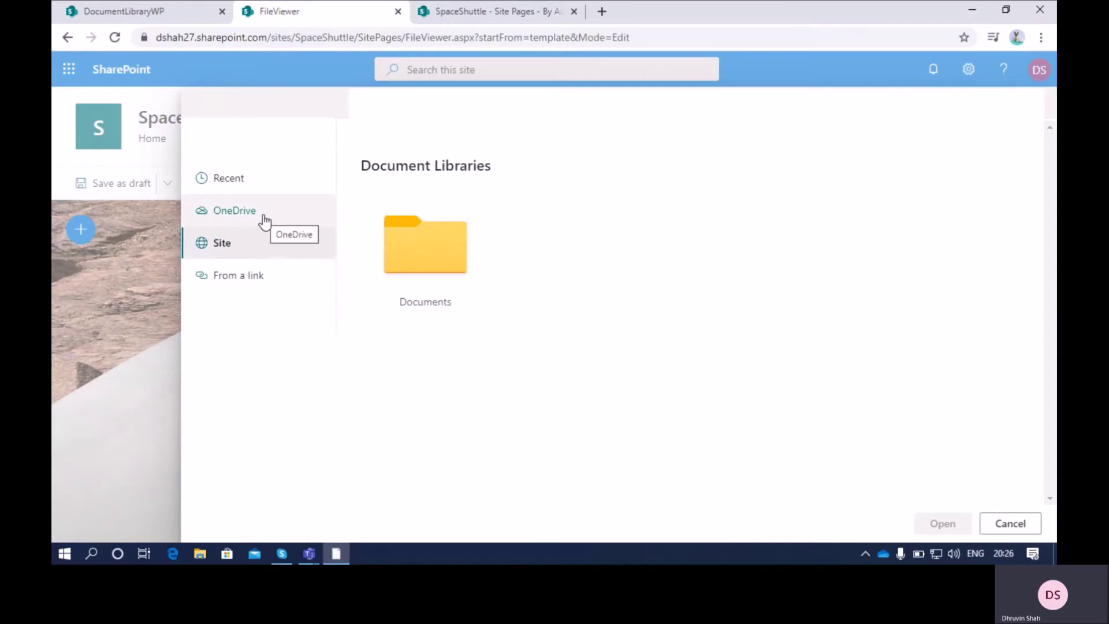
click(264, 221)
click(257, 252)
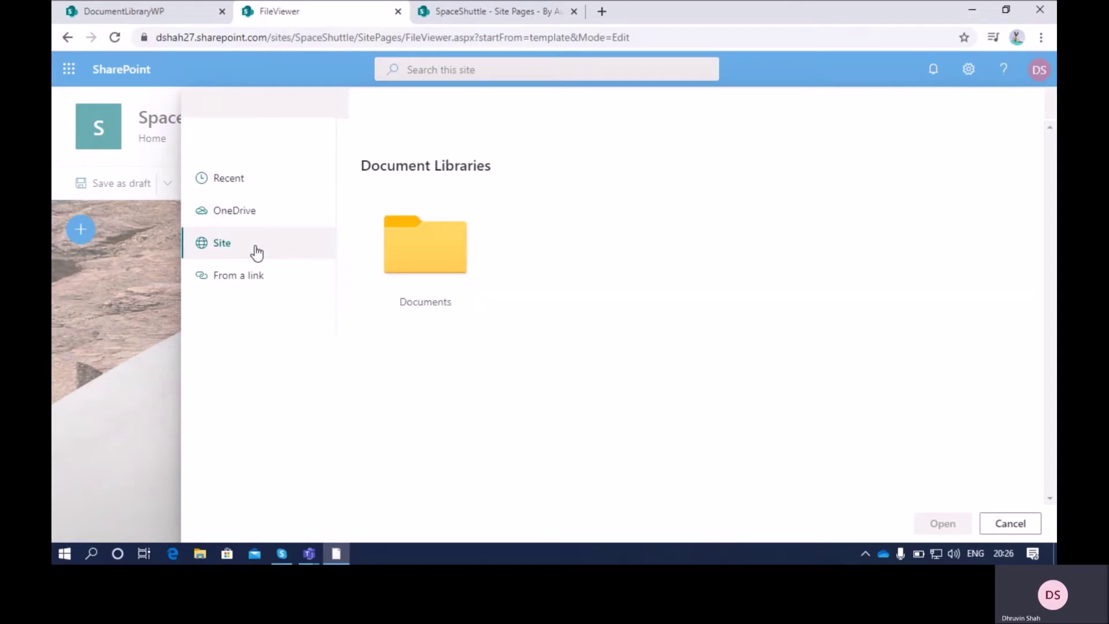
click(428, 260)
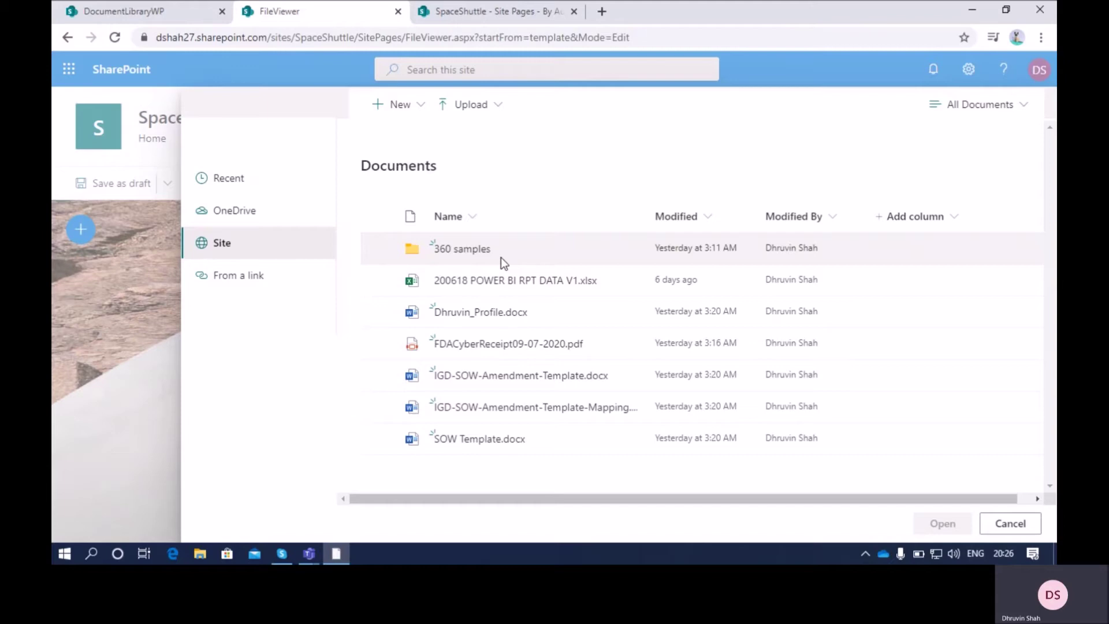
click(481, 316)
click(943, 524)
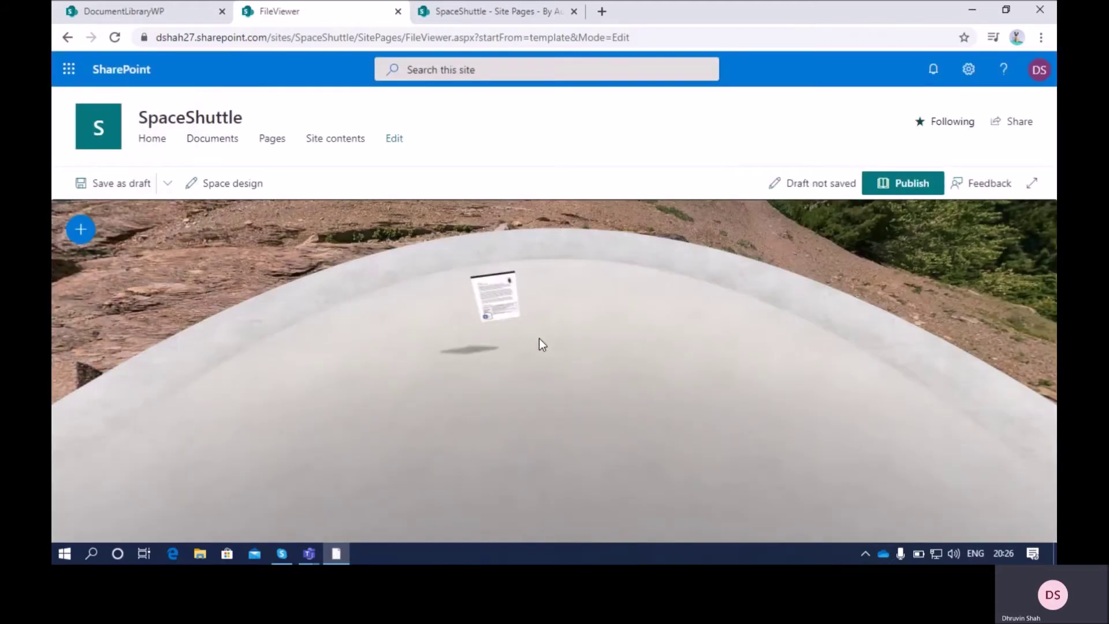
Move the document slightly across the floor, select it, and adjust its angle in both directions, ending at -7.8°
drag(511, 319, 536, 336)
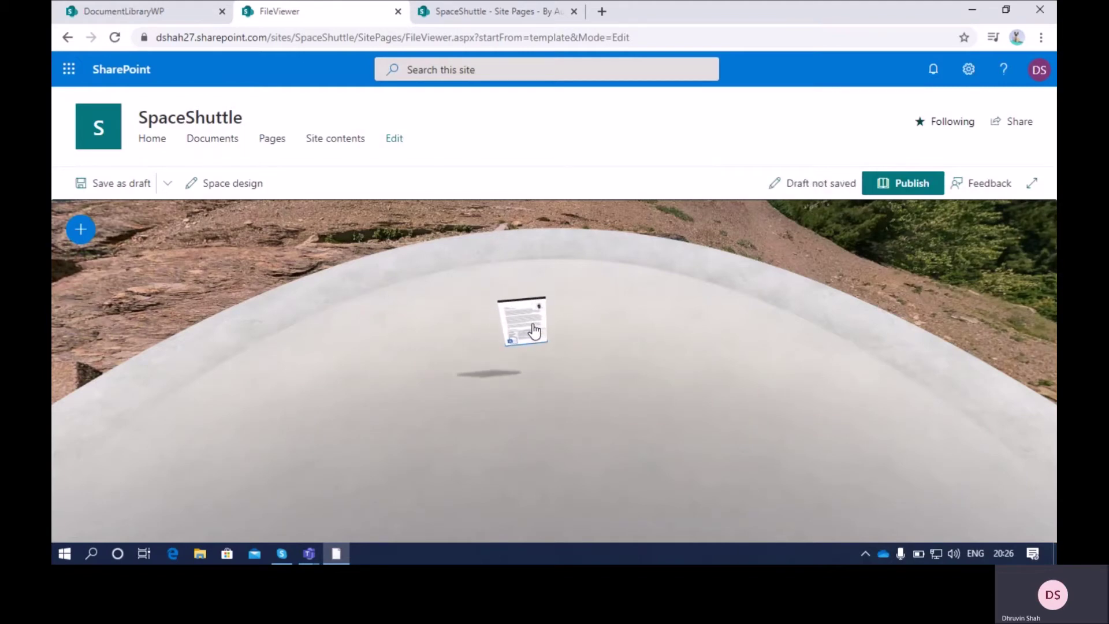
click(532, 321)
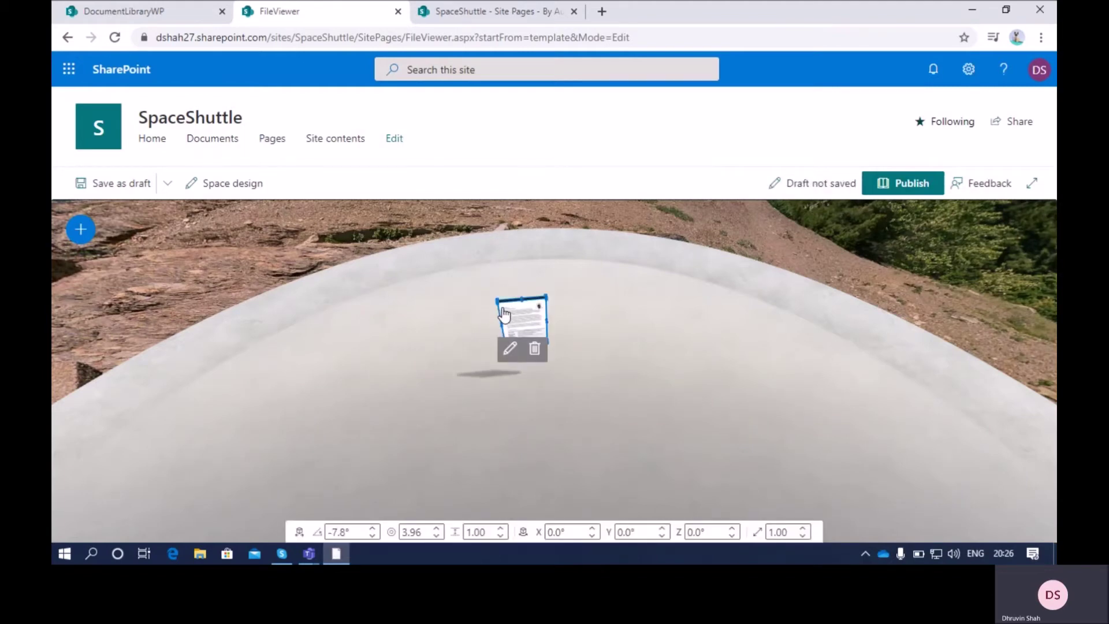
click(373, 529)
click(372, 529)
click(372, 529)
click(373, 529)
click(373, 536)
click(373, 535)
click(372, 536)
click(373, 535)
click(373, 536)
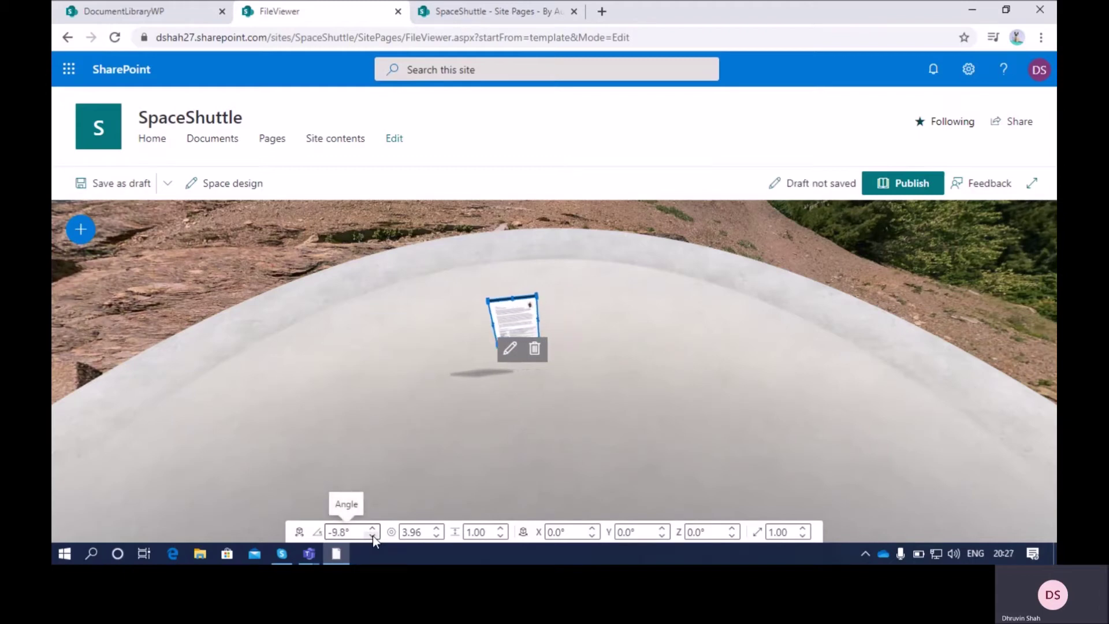
click(373, 527)
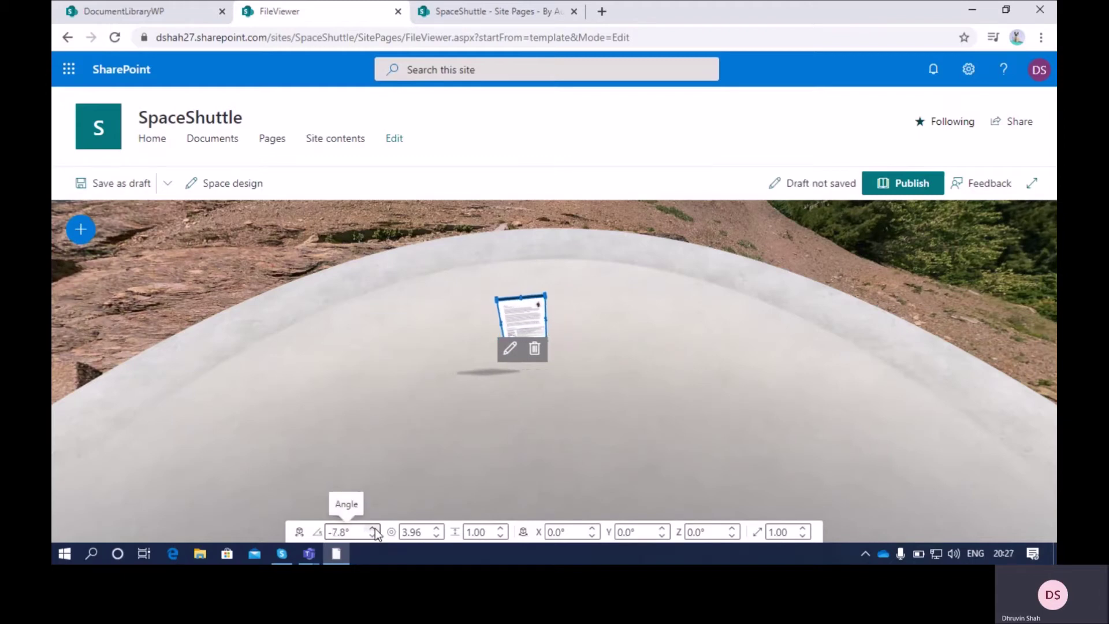
Adjust the document's distance from the user, ending at 4.11
click(437, 528)
click(437, 529)
click(437, 528)
click(437, 528)
click(437, 536)
click(436, 536)
click(436, 536)
click(437, 536)
click(436, 536)
click(437, 536)
click(436, 536)
click(437, 536)
click(437, 536)
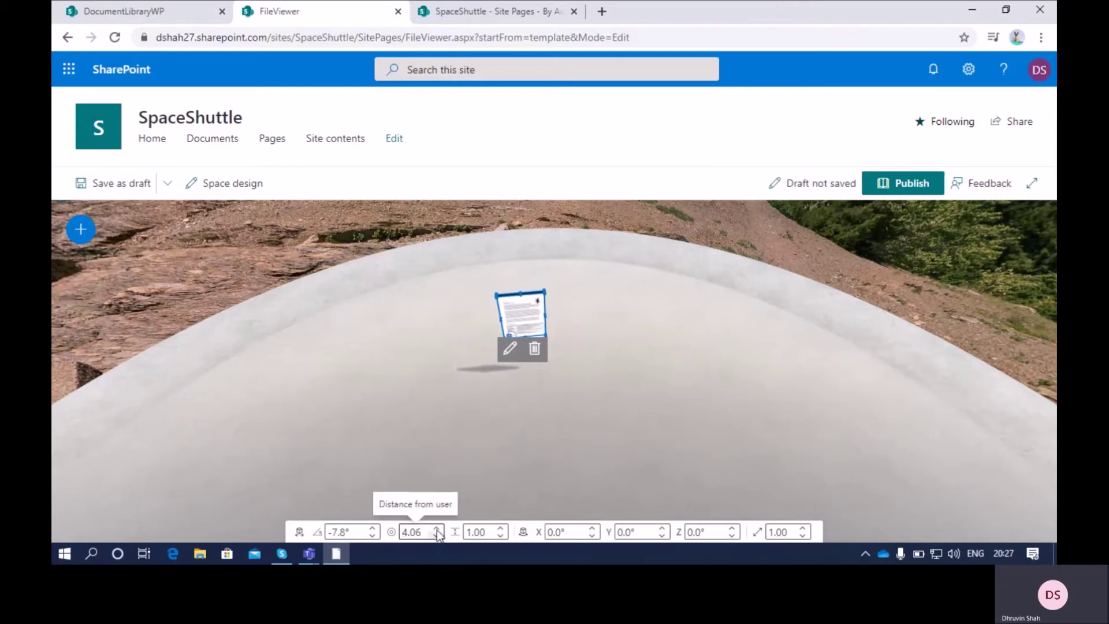
click(437, 529)
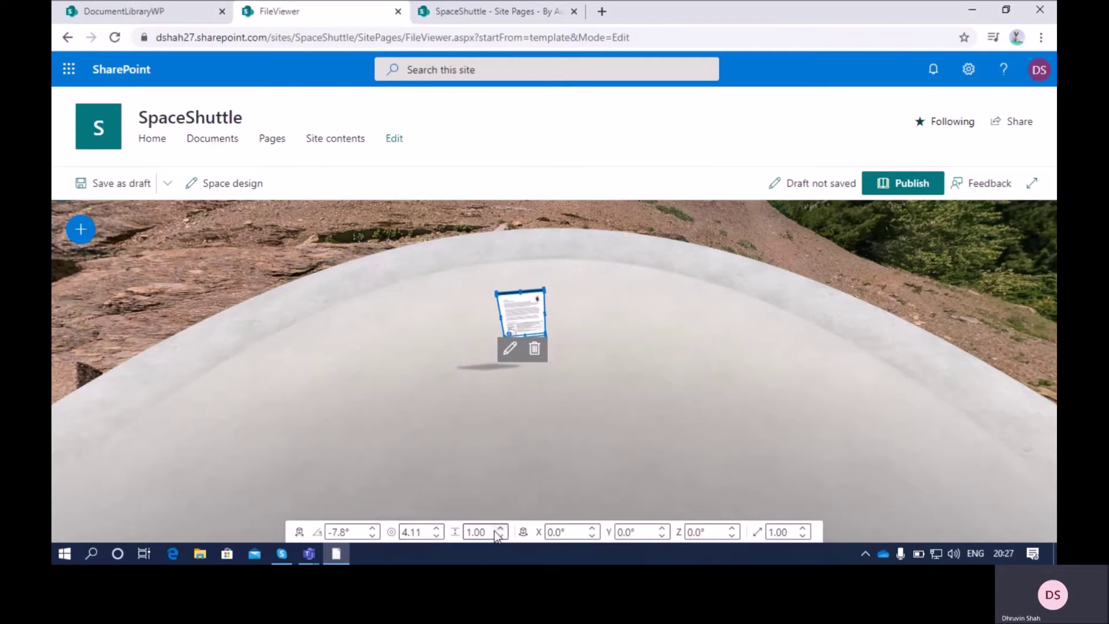
Raise the document's height above the floor to 1.35
click(500, 528)
click(500, 529)
click(500, 529)
click(500, 529)
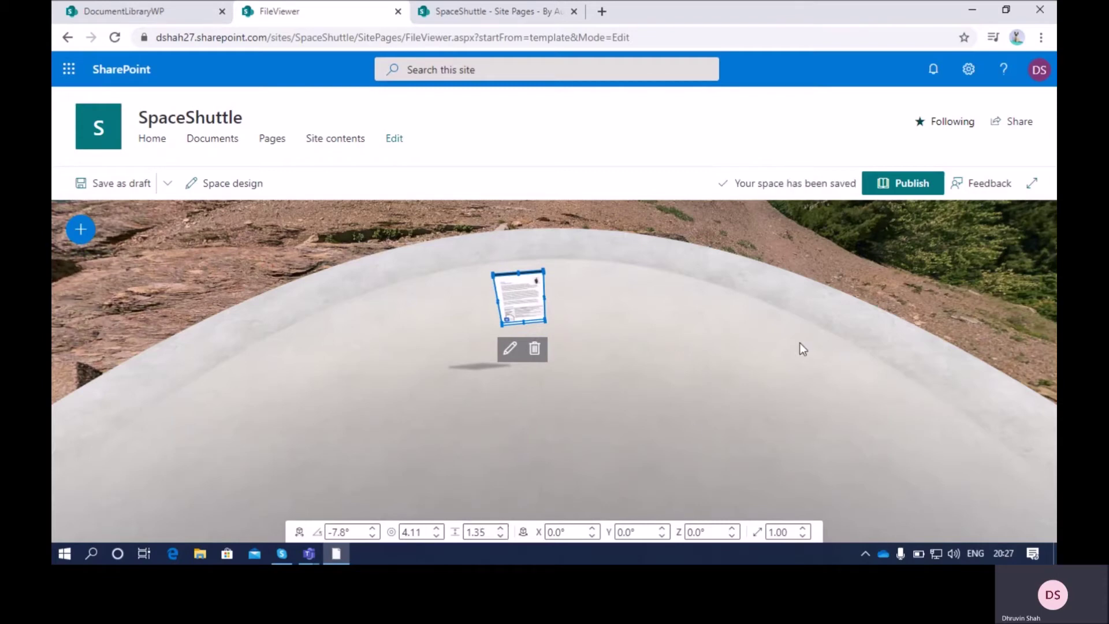
Rotate the document to 2.5° on X, 2.5° on Y and 1.5° on Z
click(591, 528)
click(592, 528)
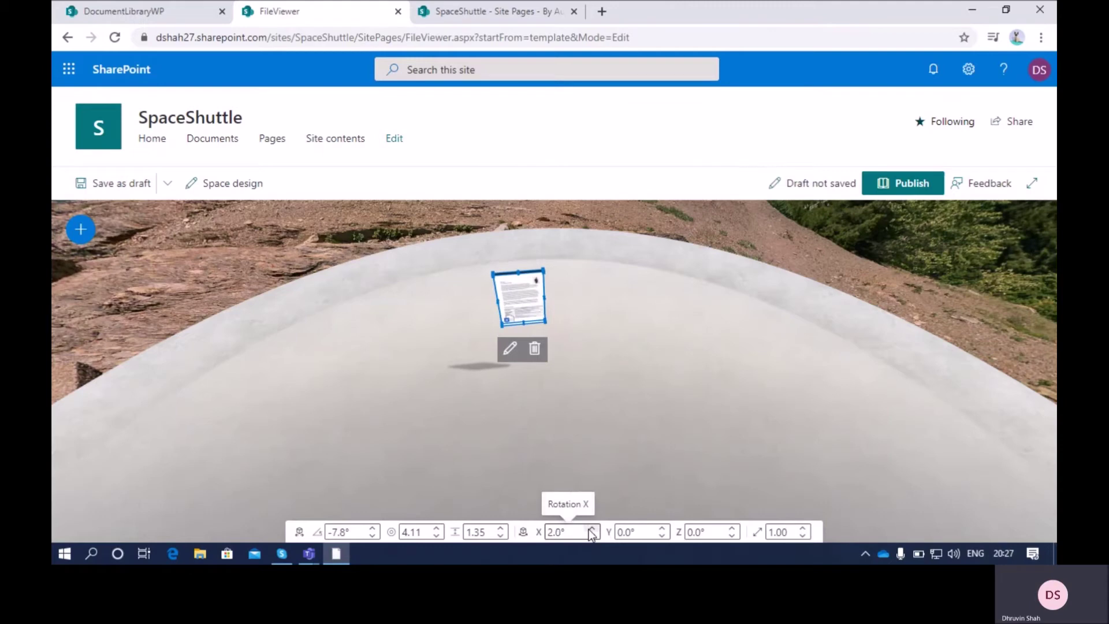
click(662, 528)
click(732, 528)
click(731, 528)
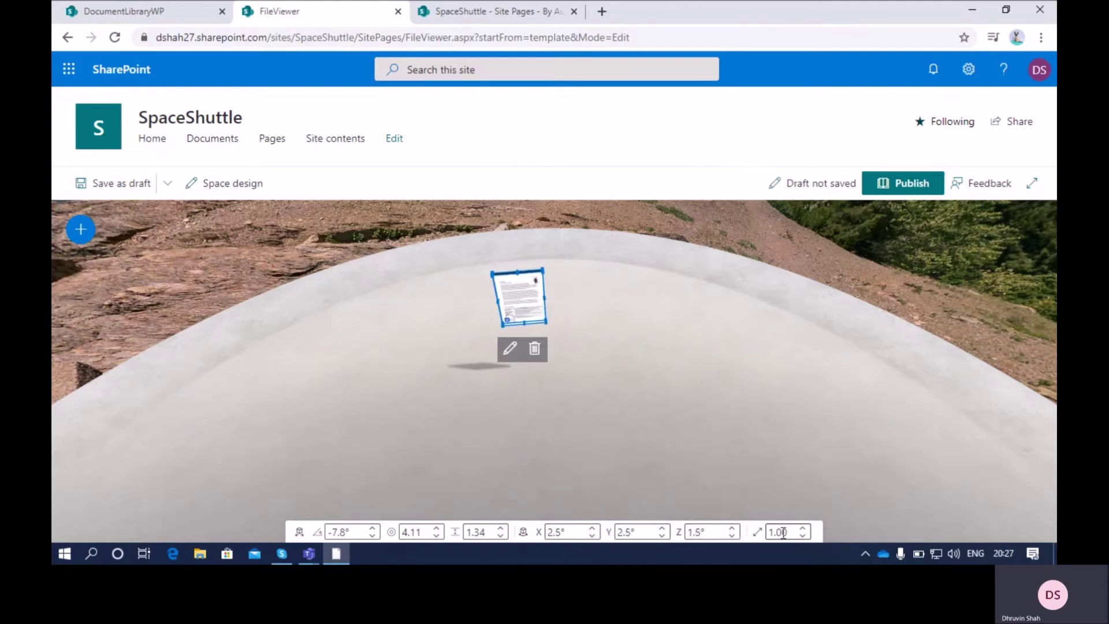
Enlarge the document to a scale of about 2.42 and move it to about -8.2° at a distance of 3.00
click(804, 528)
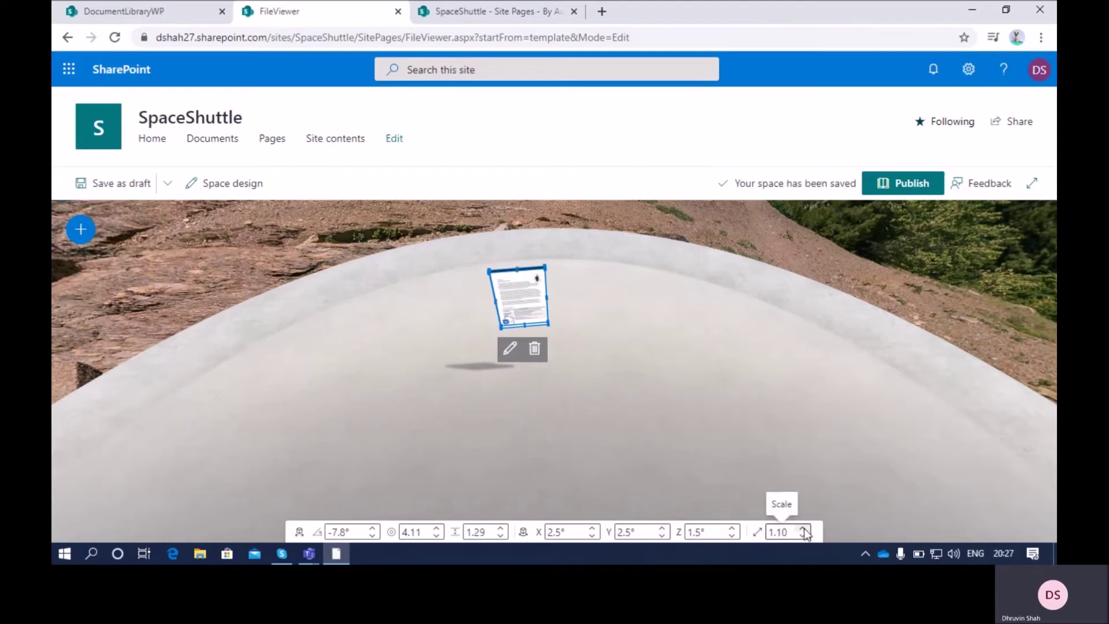
click(804, 528)
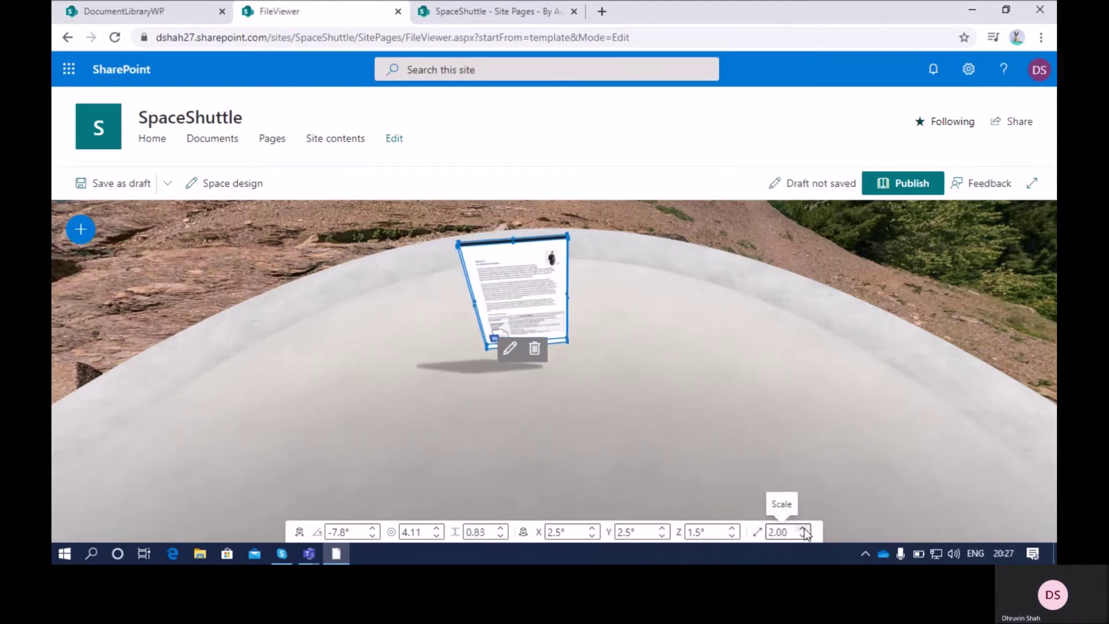
click(804, 530)
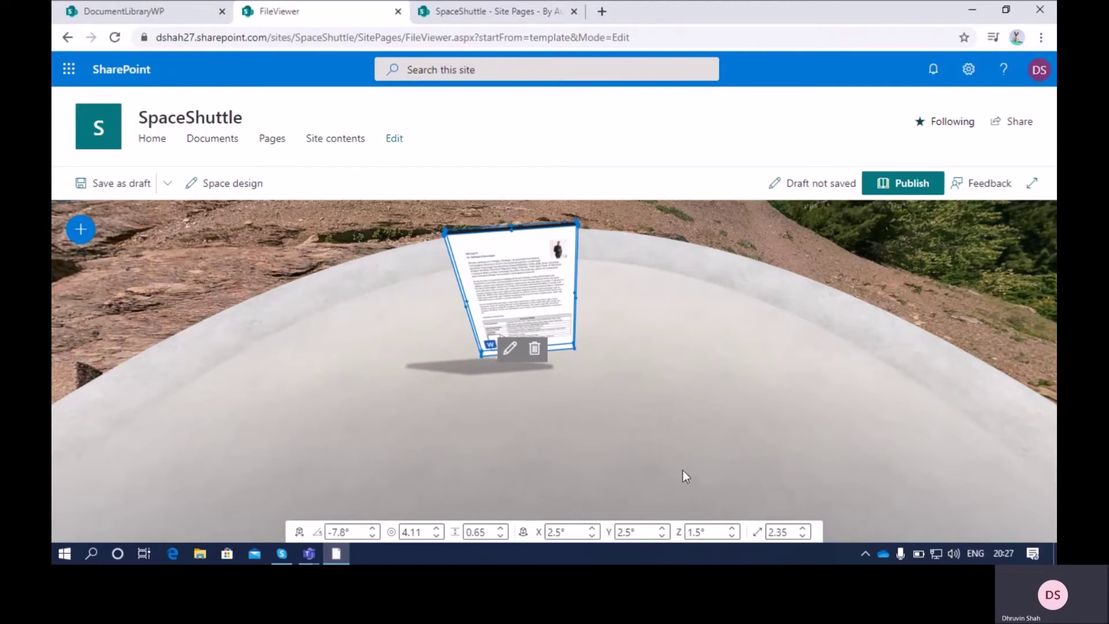
drag(577, 310, 389, 384)
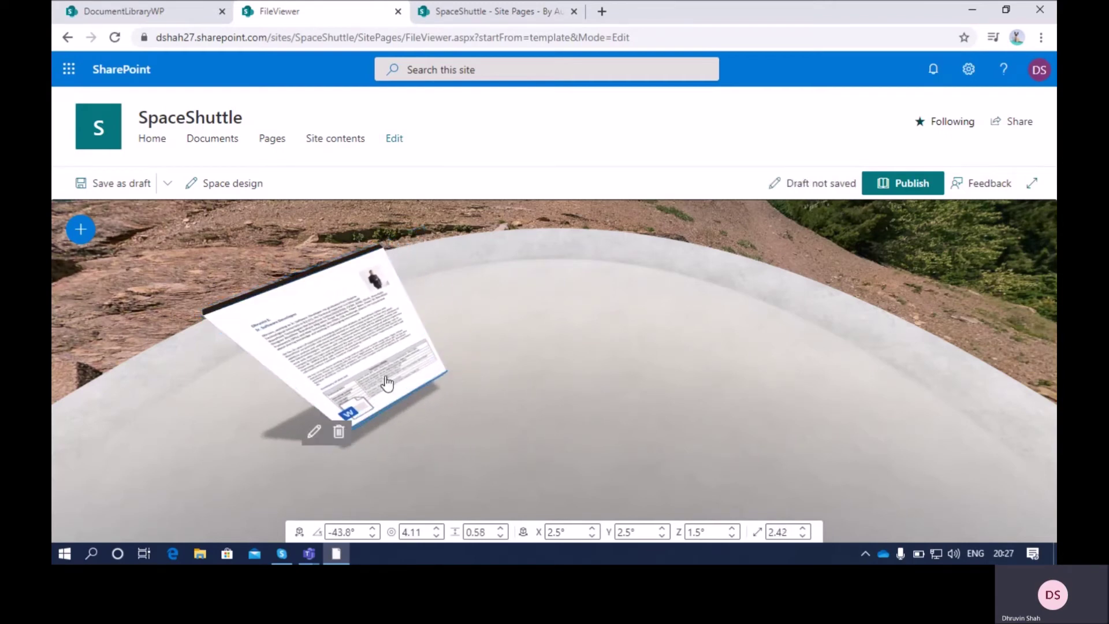
drag(371, 347, 534, 368)
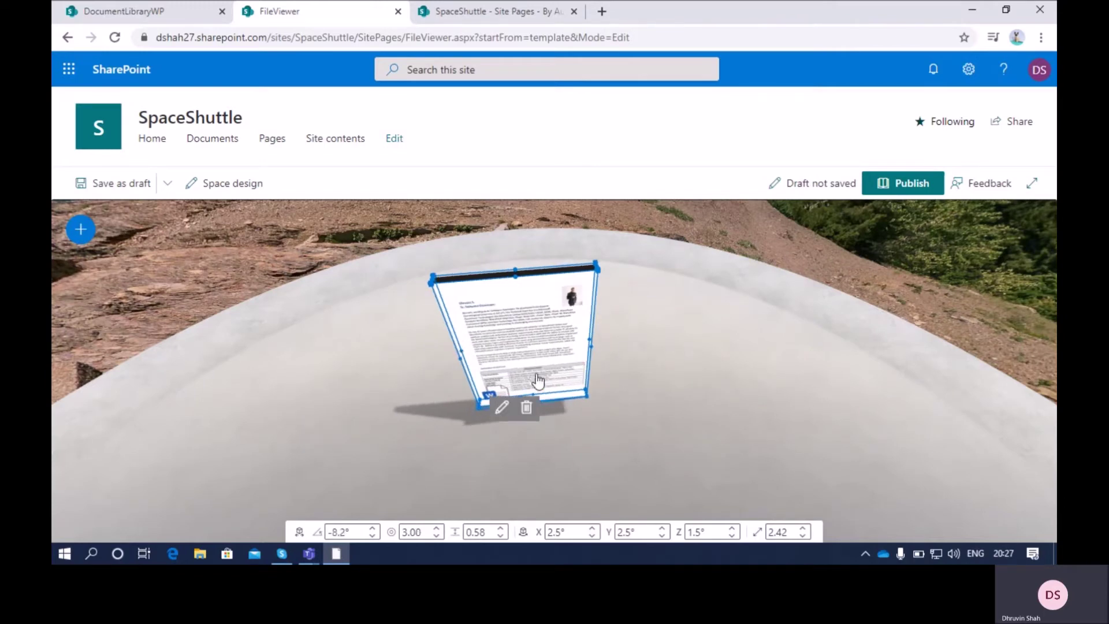
Open the file viewer's options and review its File and Details settings, collapsing Details
click(507, 412)
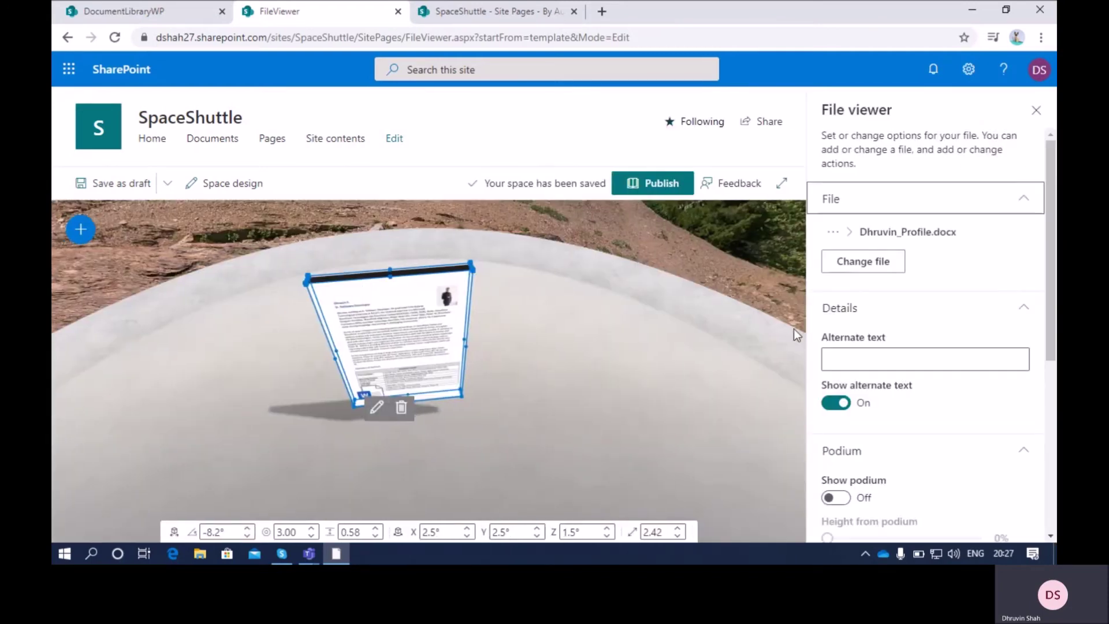
click(921, 210)
click(921, 209)
click(894, 366)
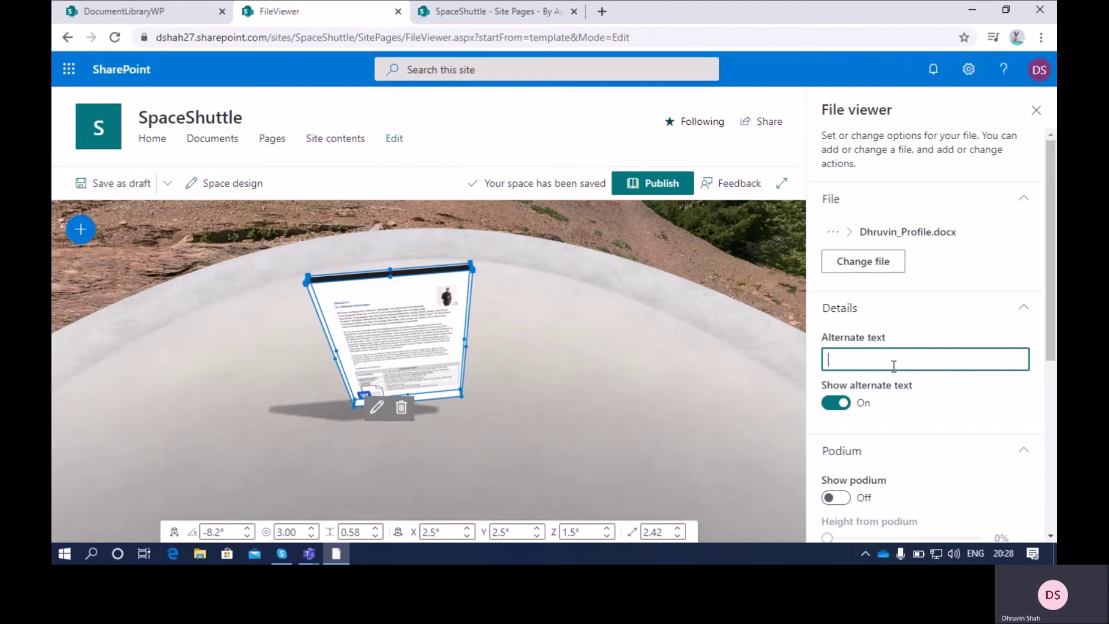
click(1016, 309)
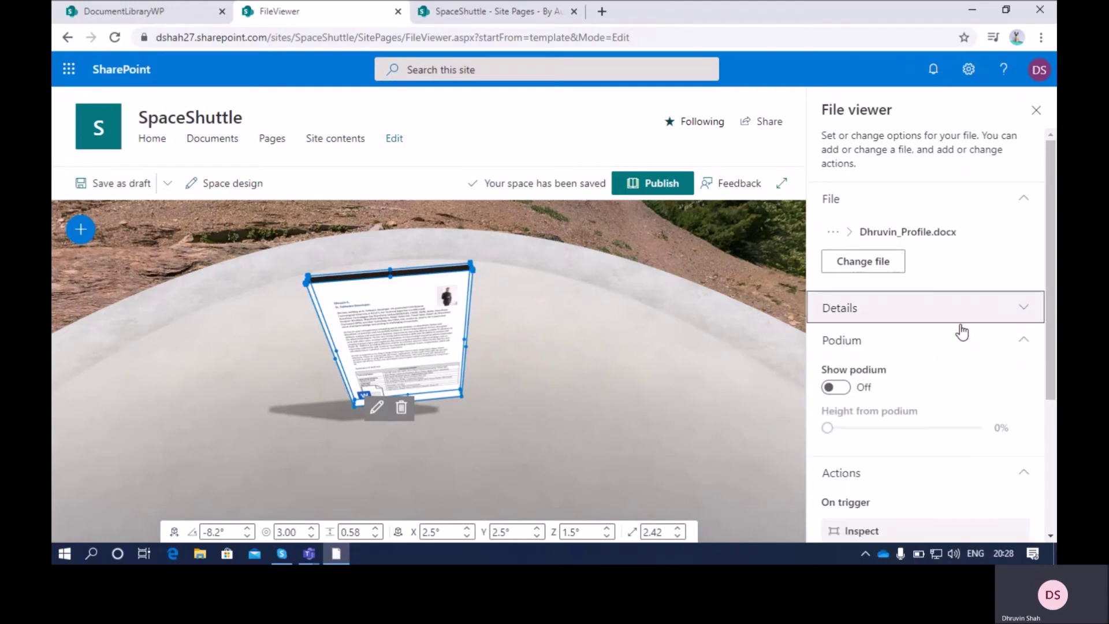
Show the podium with a height of 28%, and move the document to about -28.8° at a distance of 4.29
click(843, 388)
drag(446, 413, 357, 376)
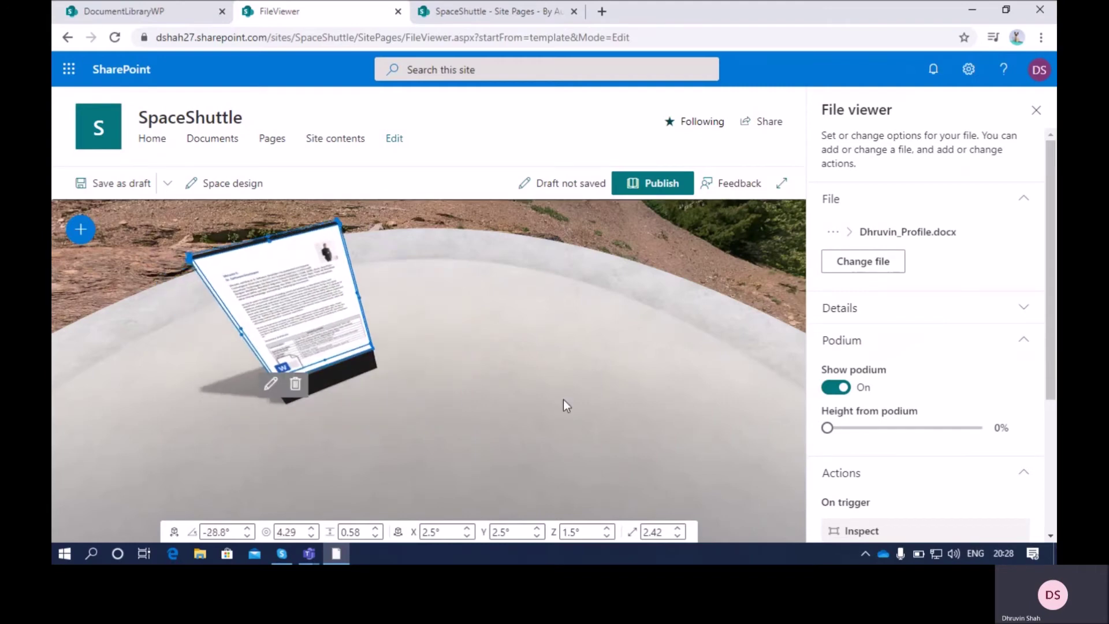
drag(829, 428, 873, 431)
Examine the file viewer's existing actions, the action types that can be added, and the description field
scroll(871, 439, down, 3)
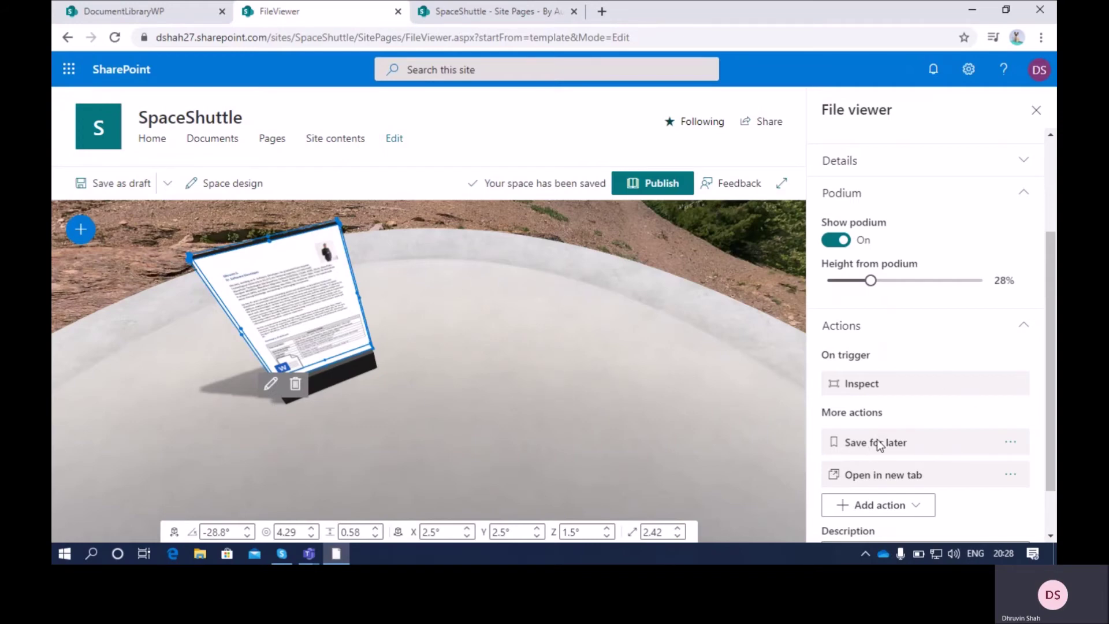
scroll(877, 439, down, 1)
click(1011, 383)
click(895, 393)
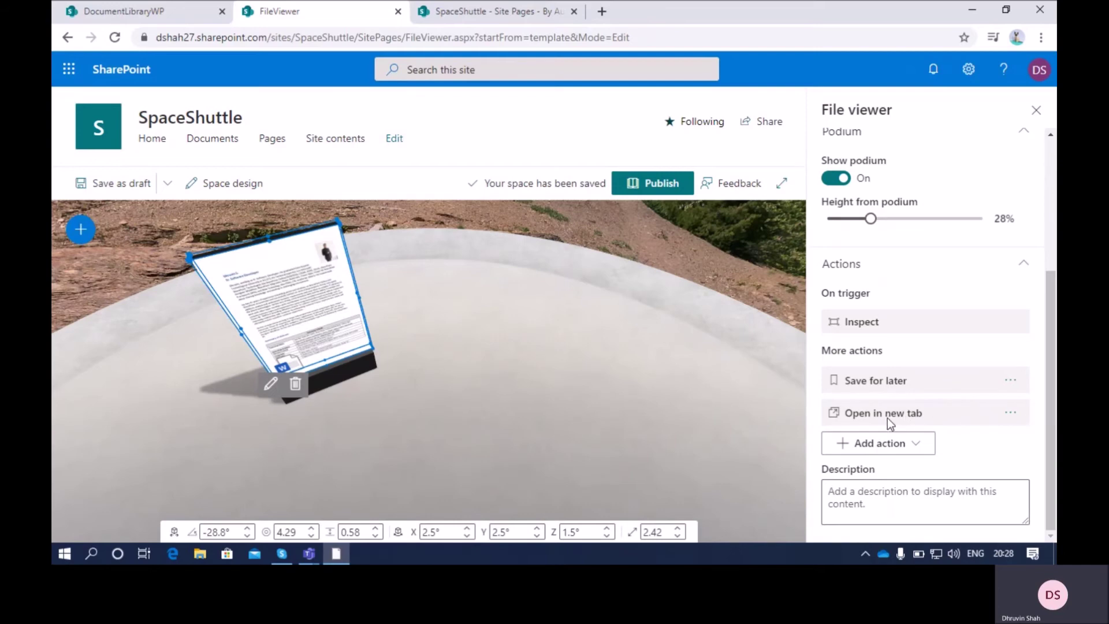
click(919, 443)
click(944, 355)
click(917, 446)
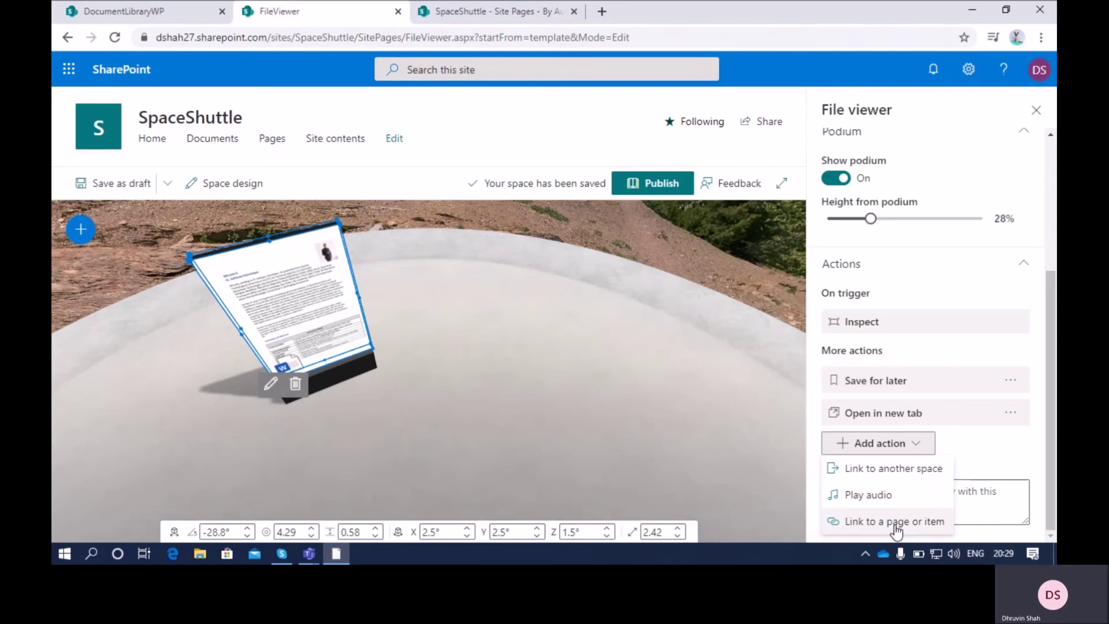
click(965, 462)
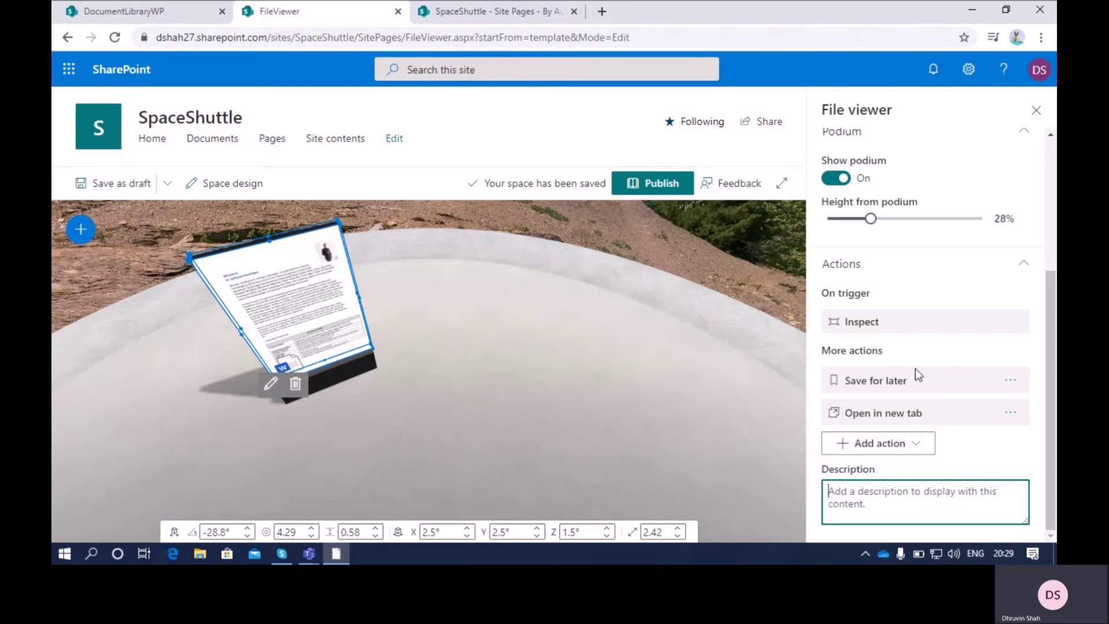
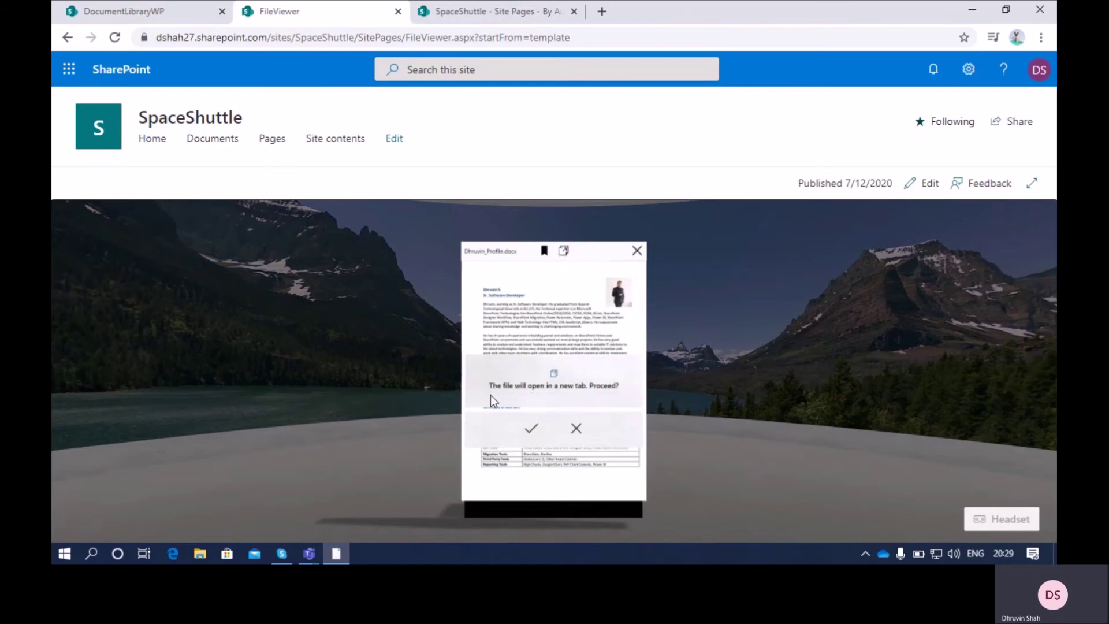
Open the inspected profile document in a new tab, skim its contents, and return to the FileViewer space
click(524, 428)
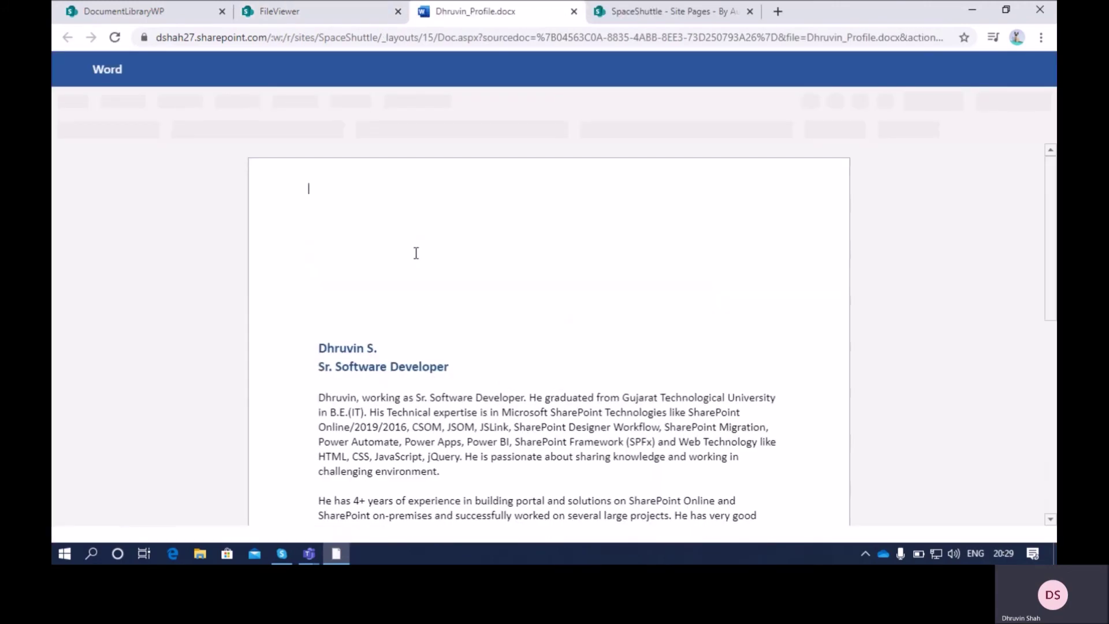
scroll(416, 254, down, 4)
click(318, 11)
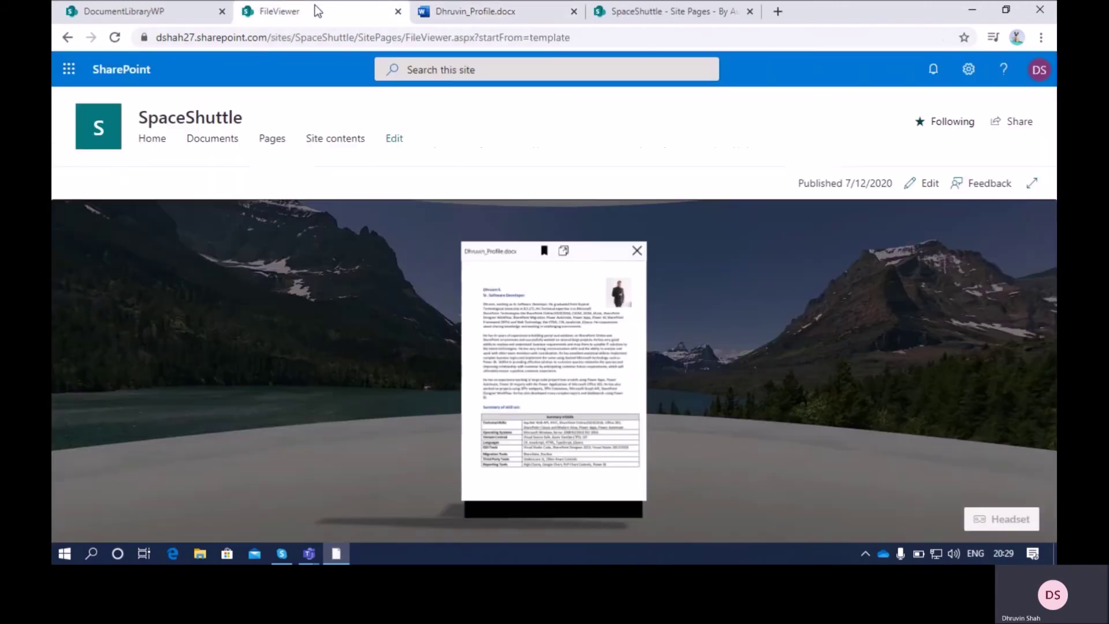
Close the document's inspection view and look around the published space
click(634, 259)
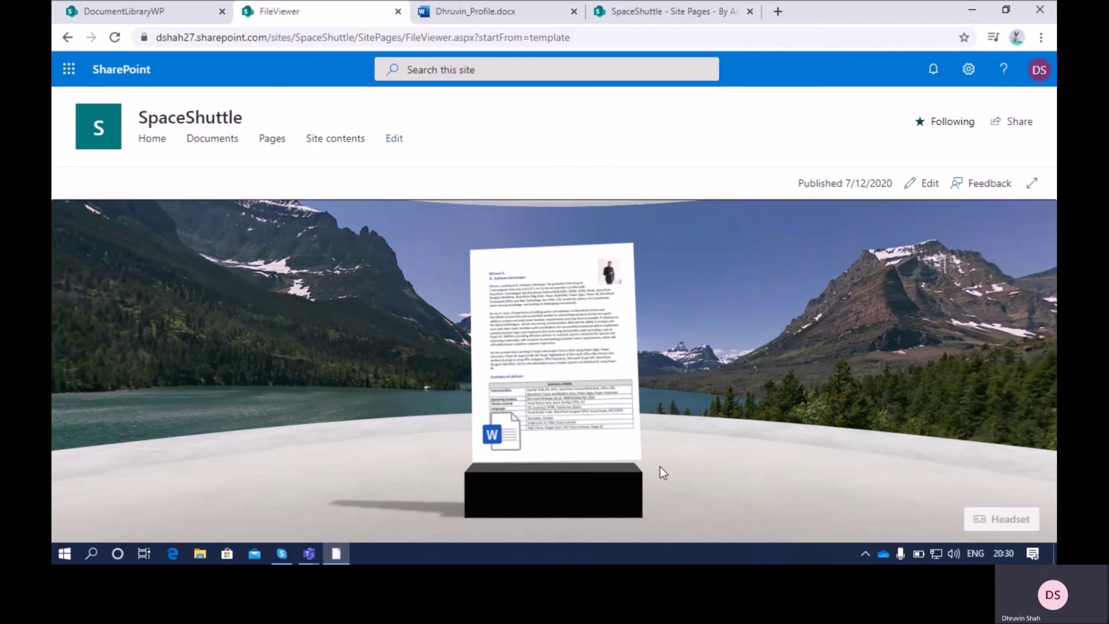
click(652, 427)
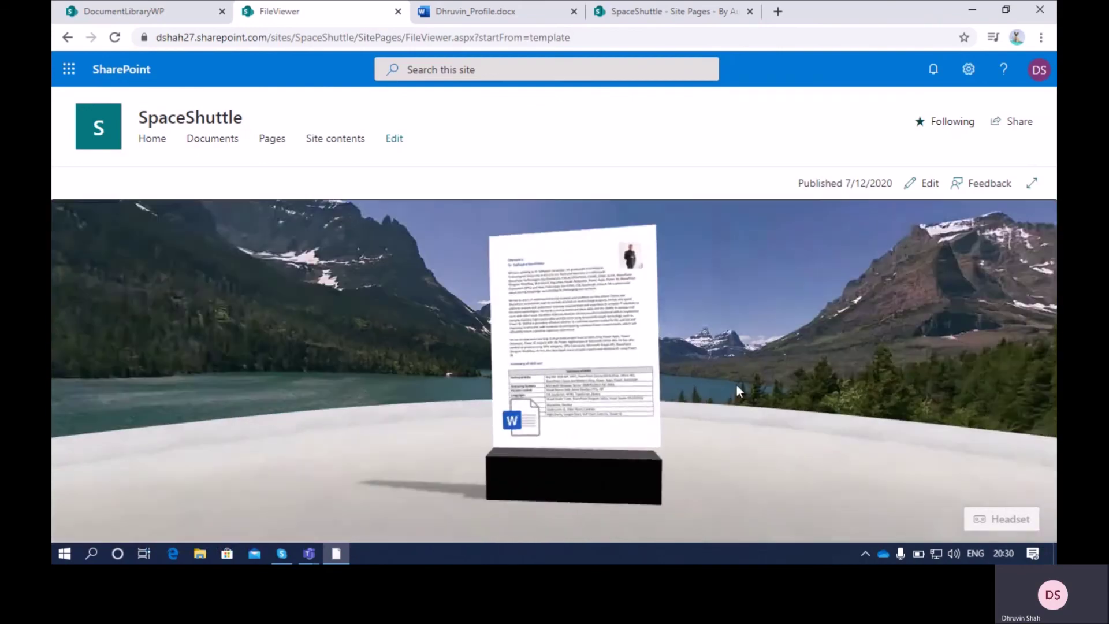
click(737, 385)
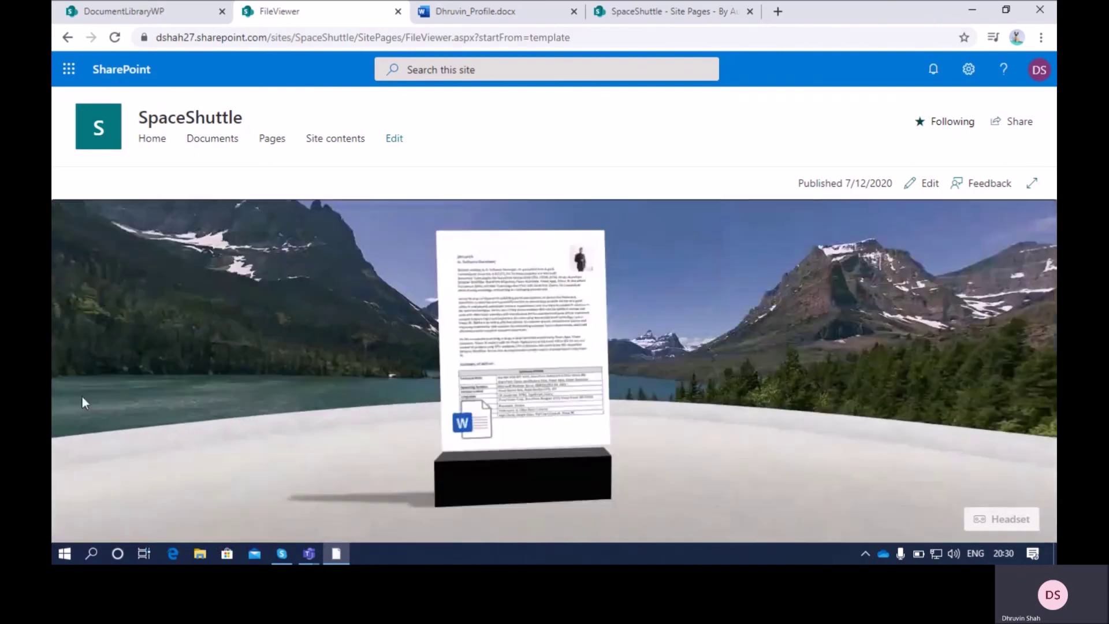